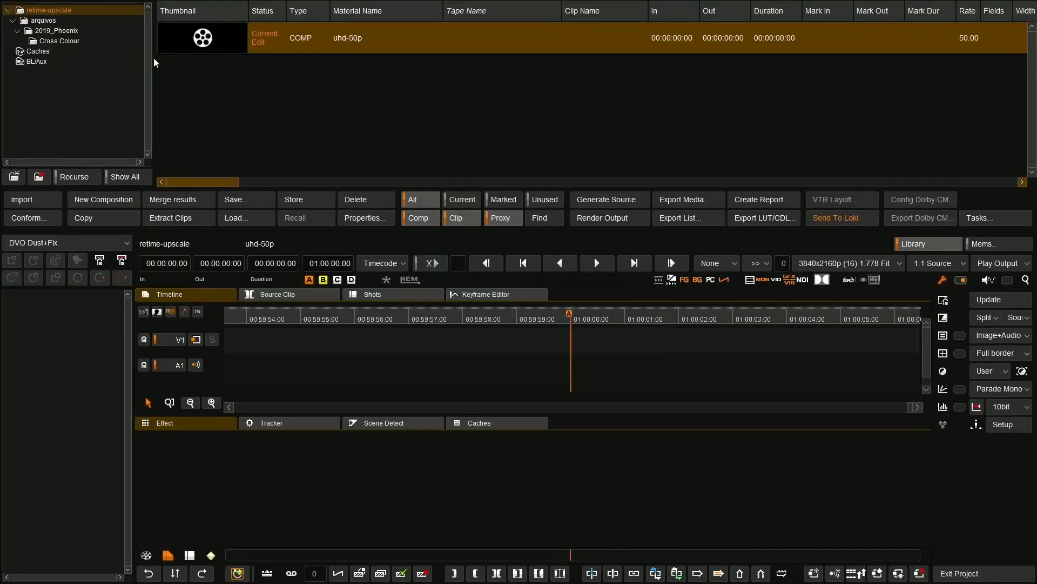
Add the Spitting Images movie from the Cross Colour folder to the uhd-50p timeline and play it back.
click(74, 42)
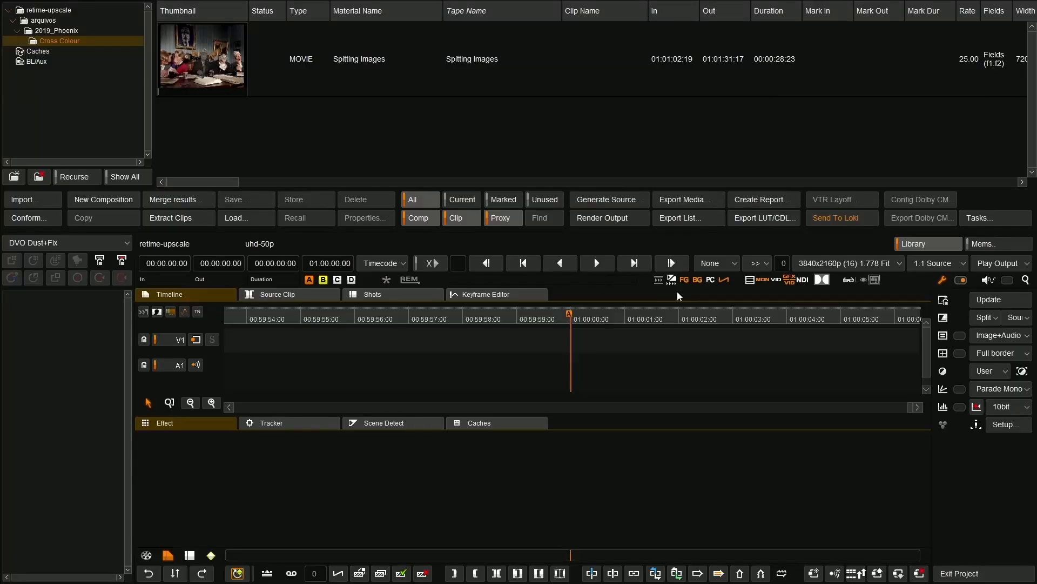
click(613, 77)
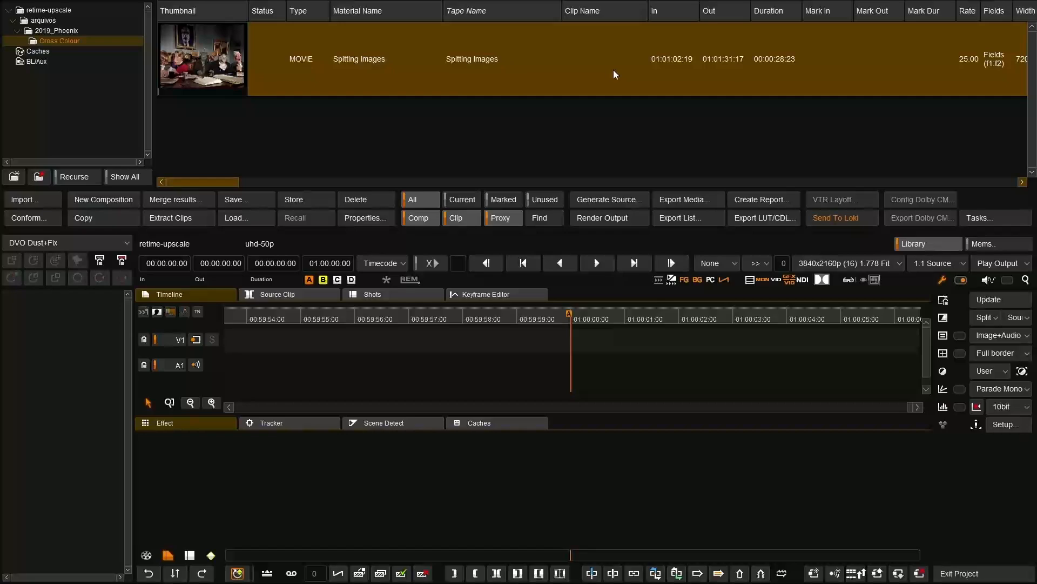
double_click(614, 70)
click(569, 320)
key(ctrl+a)
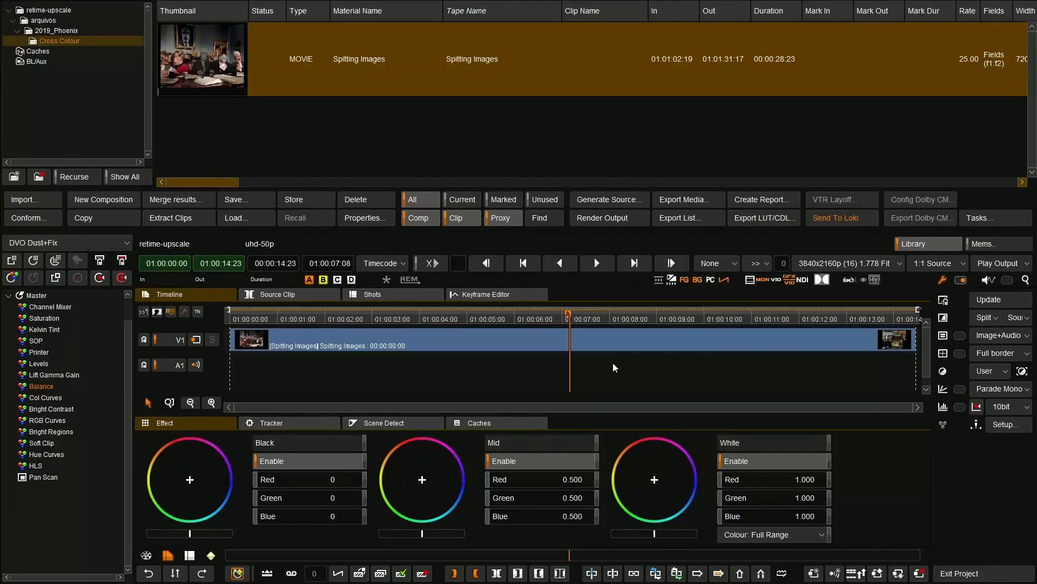
scroll(563, 361, down, 3)
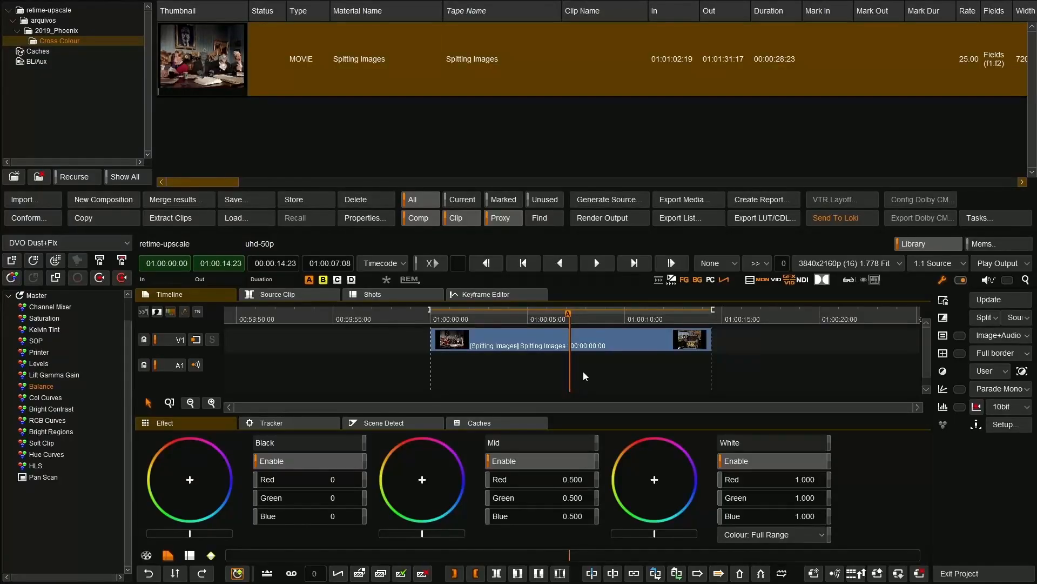
key(Tab)
key(space)
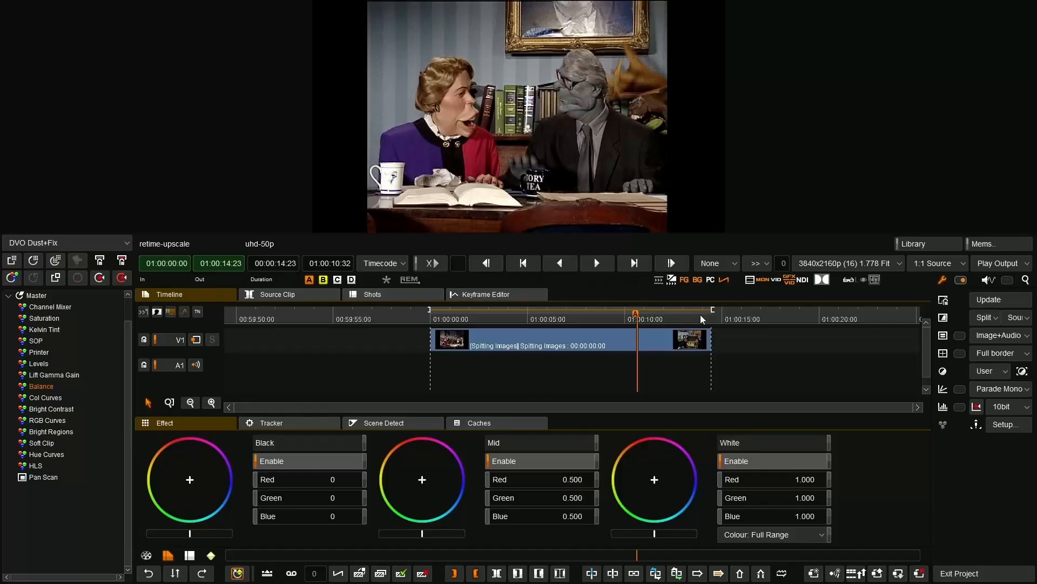
Move the playhead past the clip to 01:00:28:46 and mark the timeline's out point there.
click(855, 319)
scroll(858, 320, down, 4)
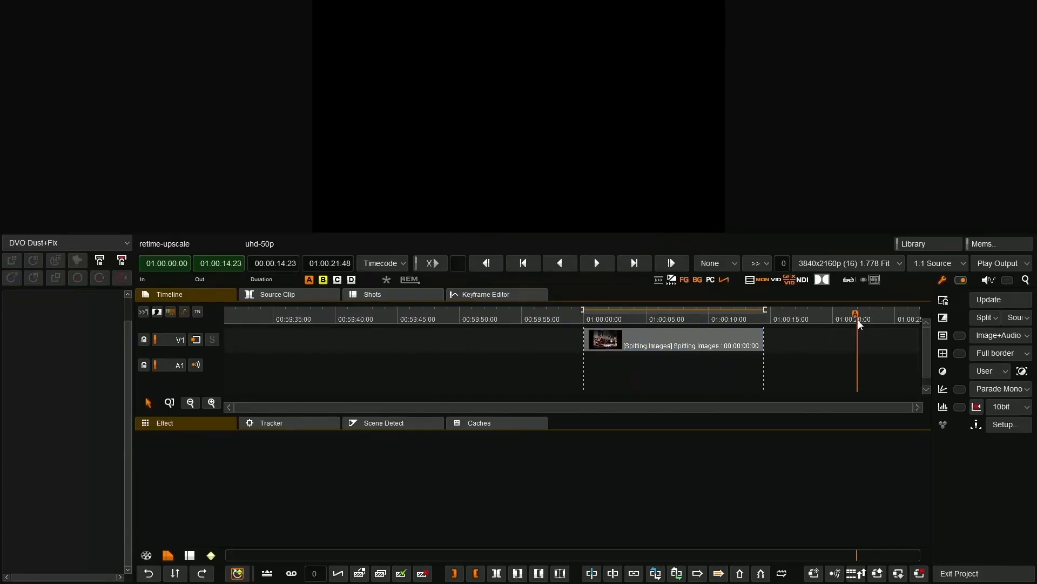
drag(645, 323, 598, 322)
key(Left)
key(Left)
key(Left)
key(Left)
key(Left)
key(Left)
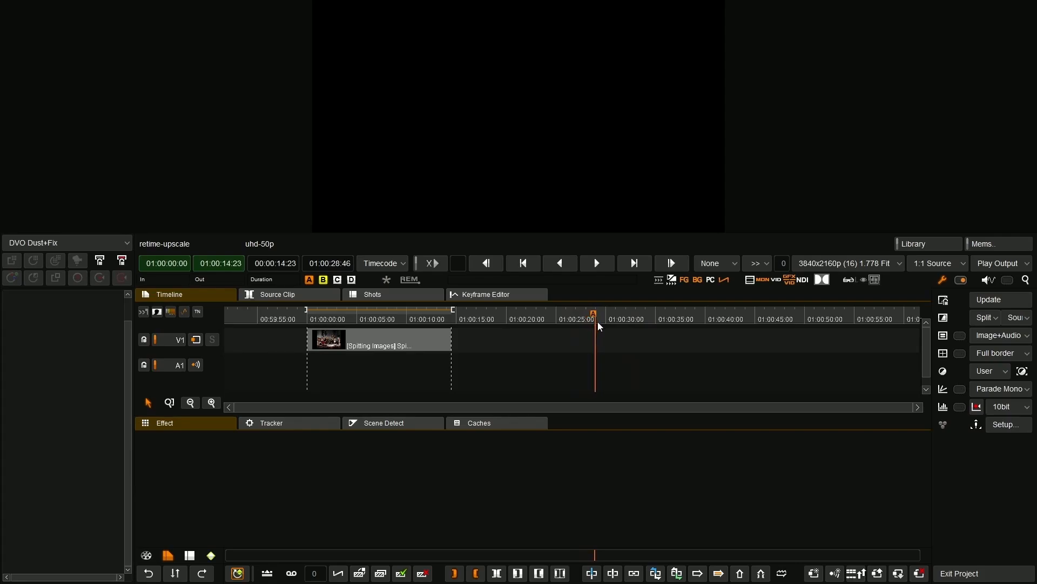
key(o)
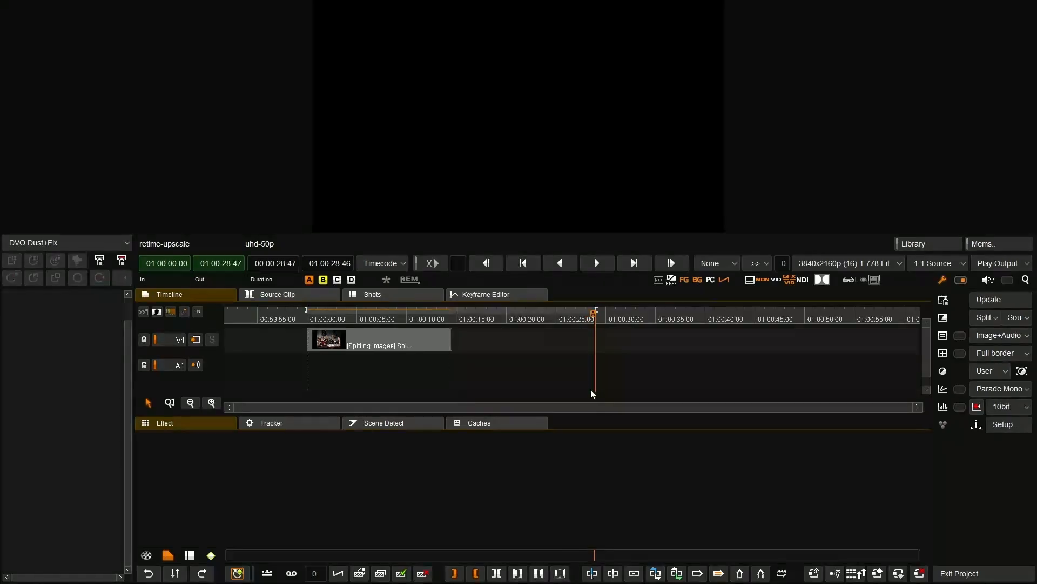
Apply DVO Deinterlace to the Spitting Images clip and set its mode to double rate f1 + f2.
click(87, 242)
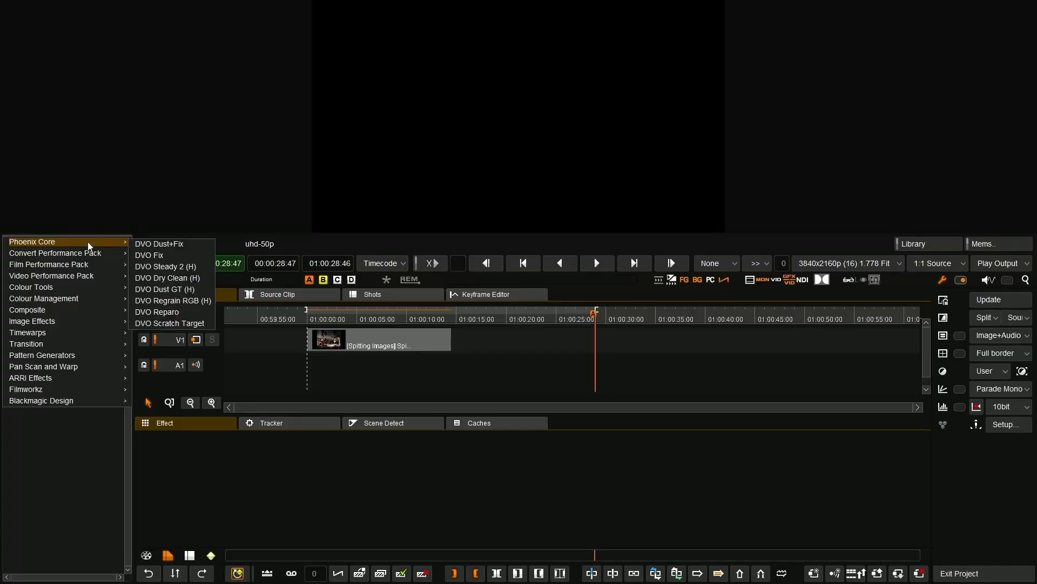
mouse_move(83, 255)
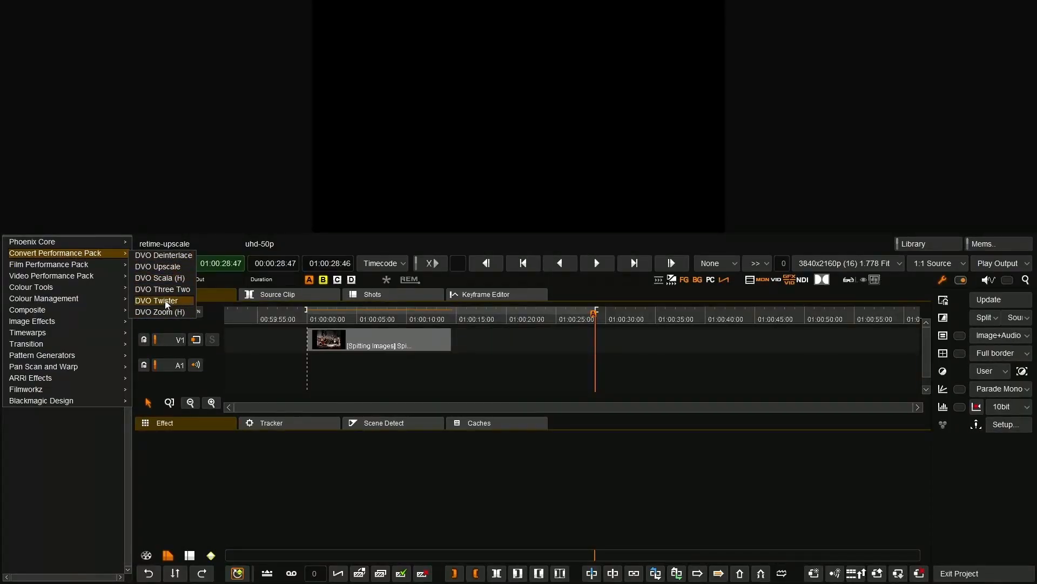
click(182, 259)
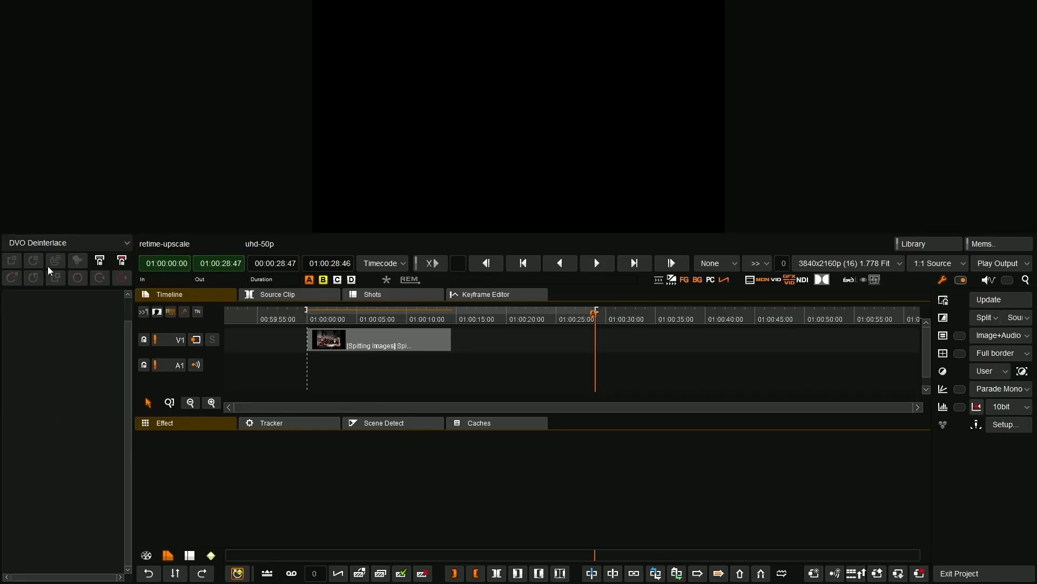
click(394, 349)
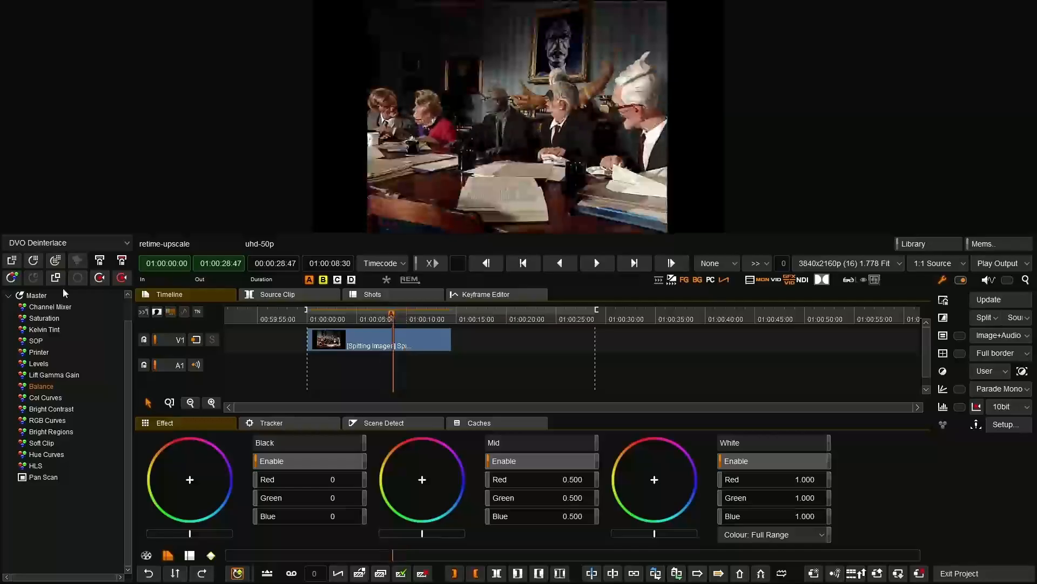
click(12, 261)
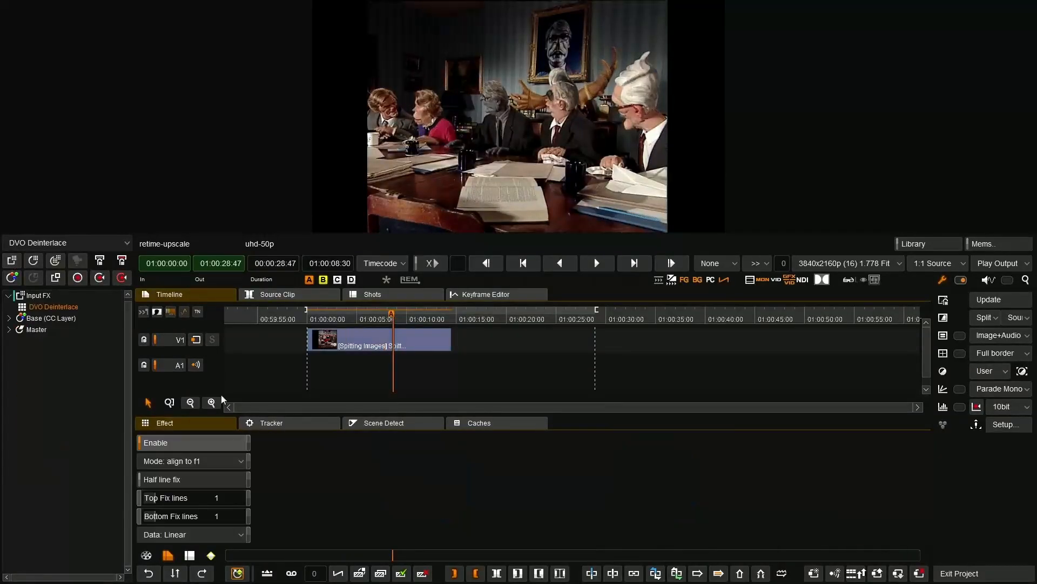
click(222, 460)
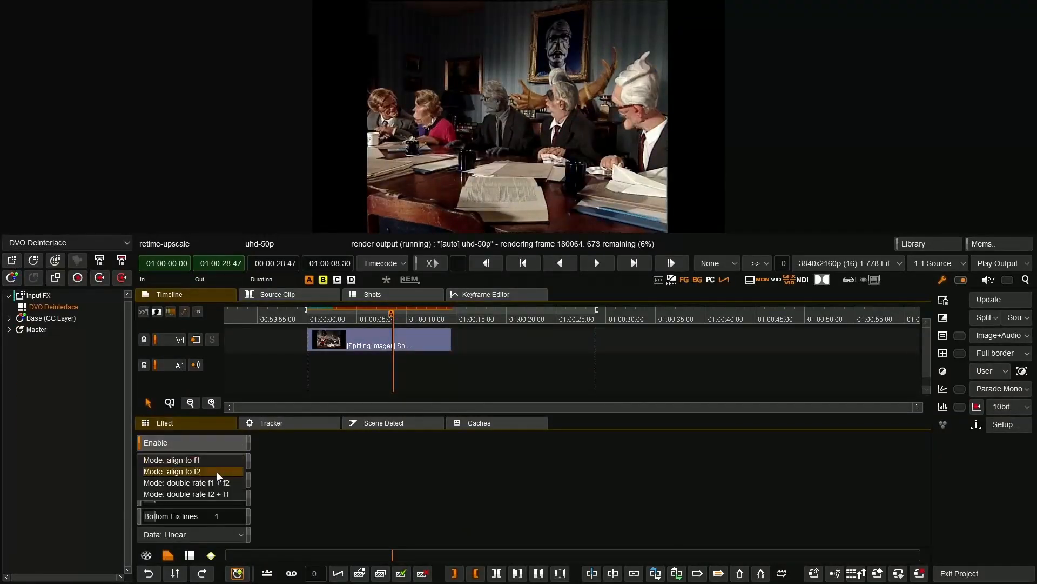
click(215, 482)
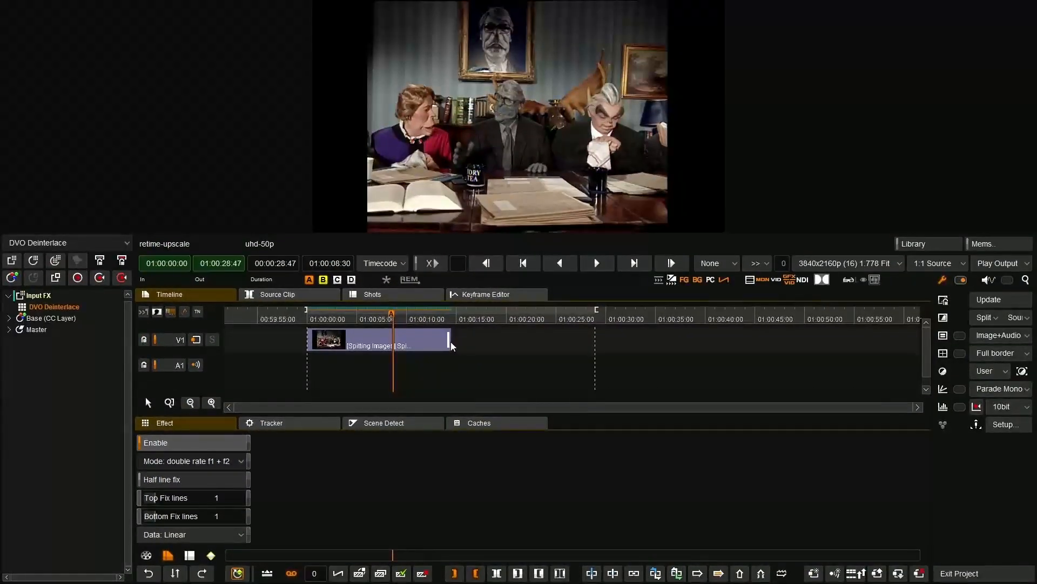
Extend the end of the Spitting Images clip to the out point at 01:00:28:47.
drag(450, 345, 594, 344)
scroll(607, 345, up, 3)
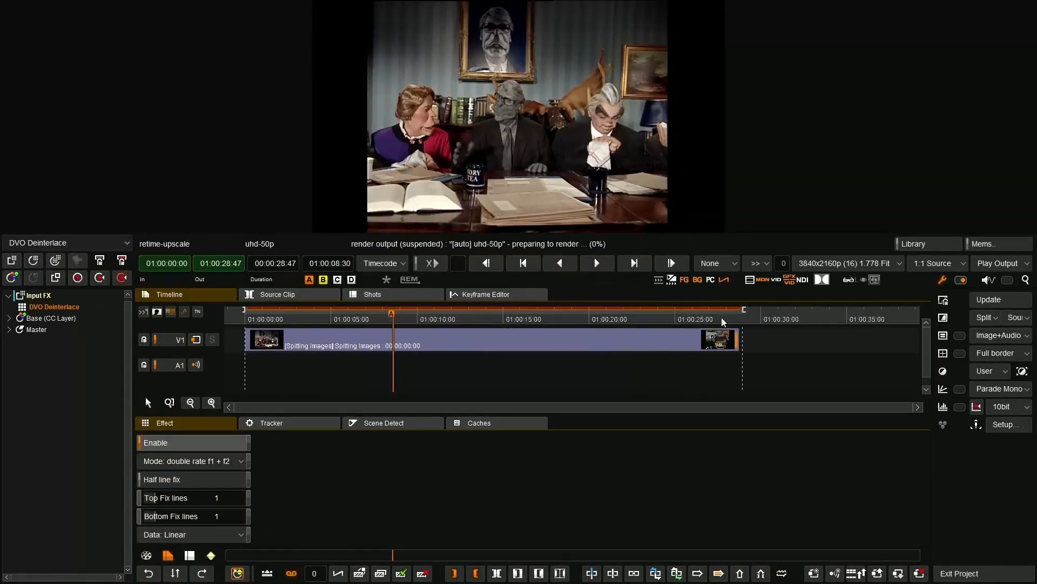
key(End)
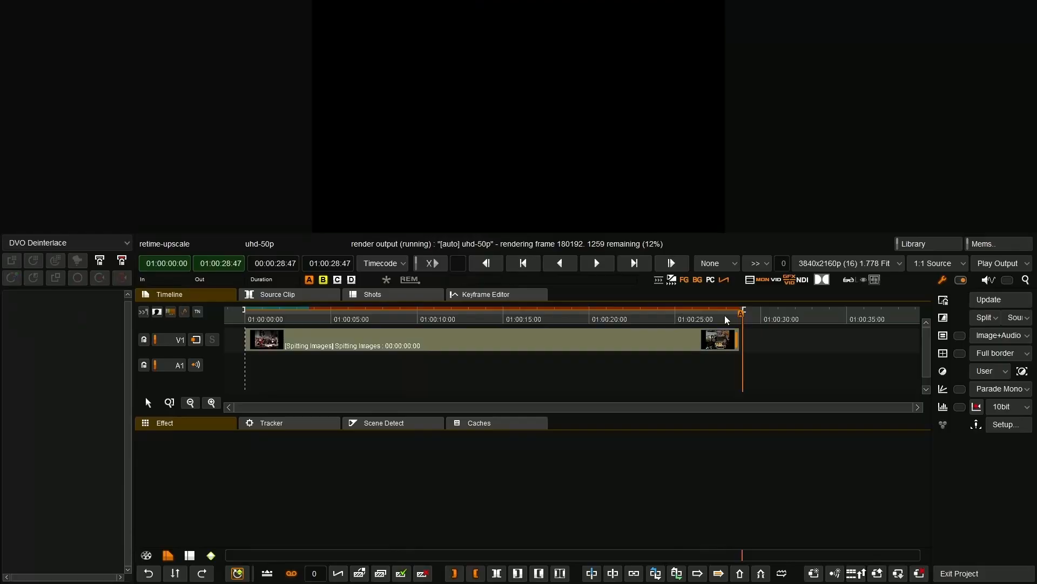
scroll(727, 365, up, 5)
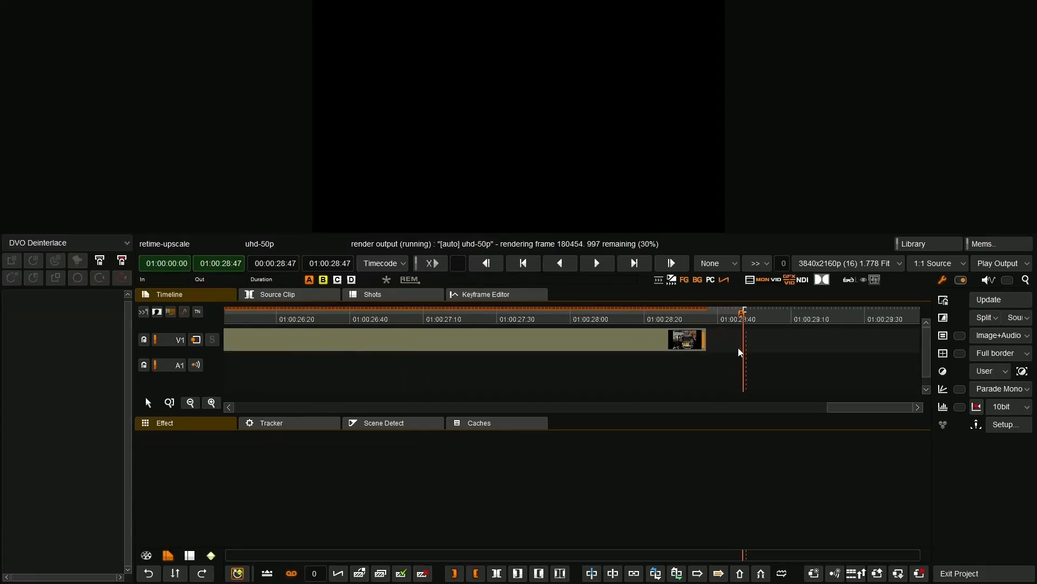
drag(743, 352, 742, 351)
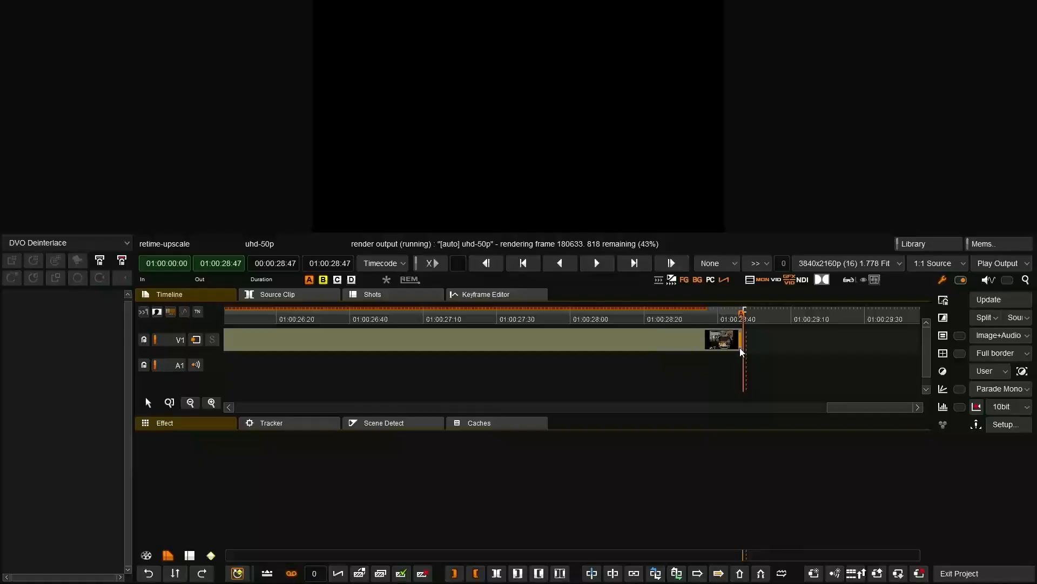
Cut the clip at 01:00:28:45 and delete the short leftover piece at its end.
scroll(795, 370, up, 3)
key(Left)
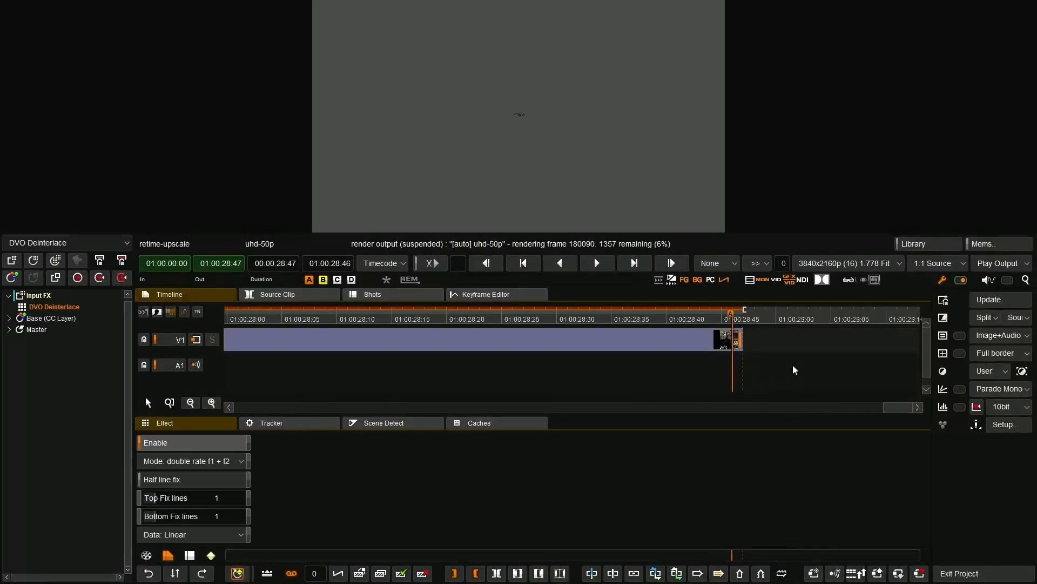
key(Left)
key(Right)
key(Left)
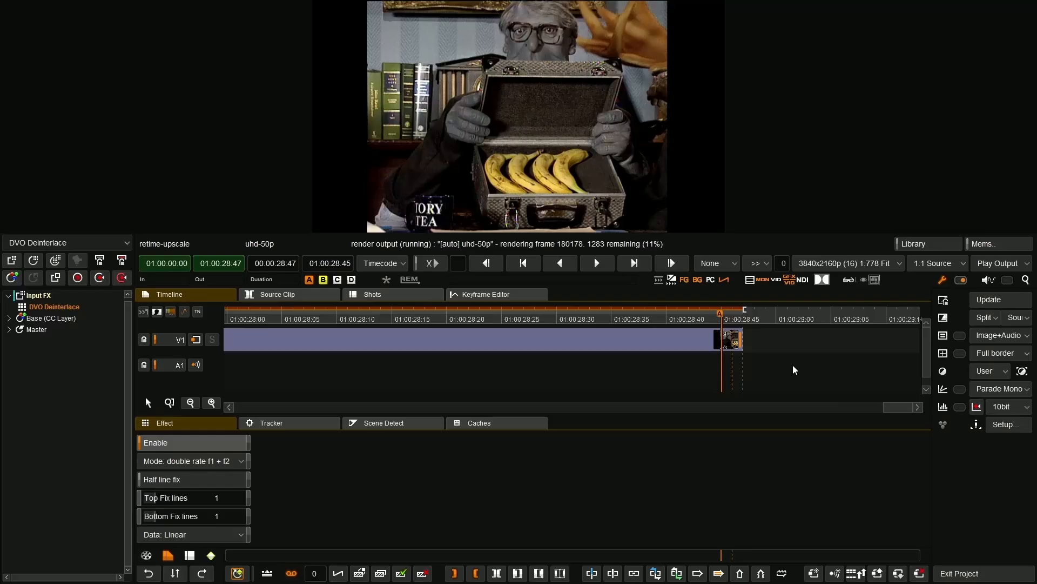
key(c)
click(733, 345)
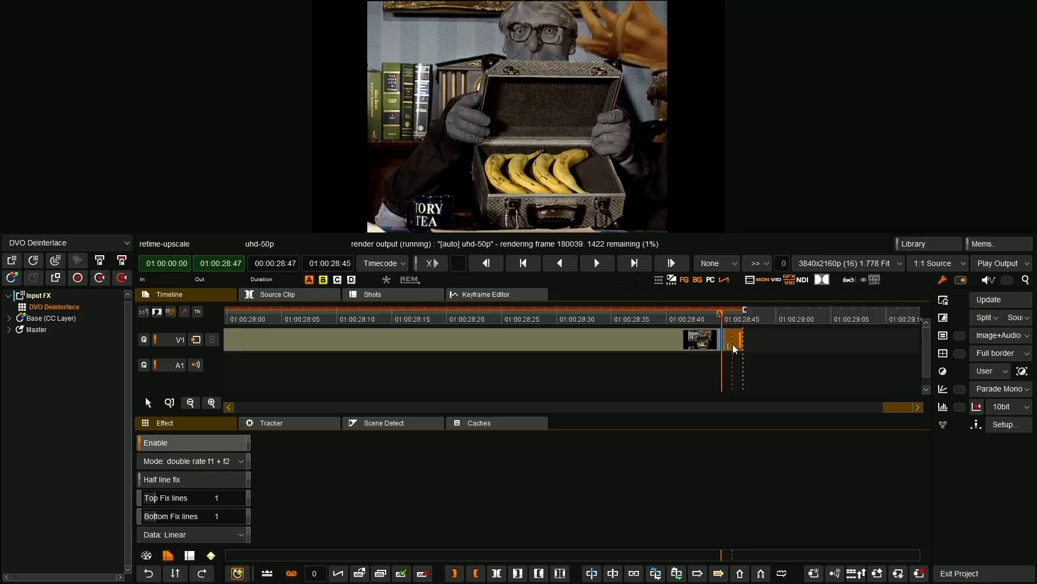
key(Delete)
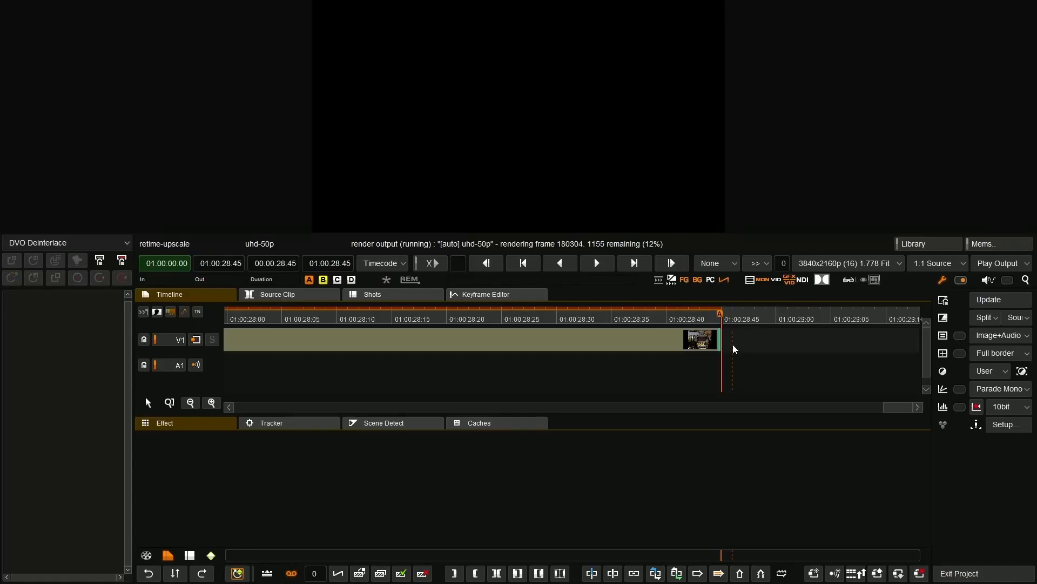
Apply DVO Scala (H) to the clip after the deinterlace effect.
key(Home)
drag(397, 324, 290, 326)
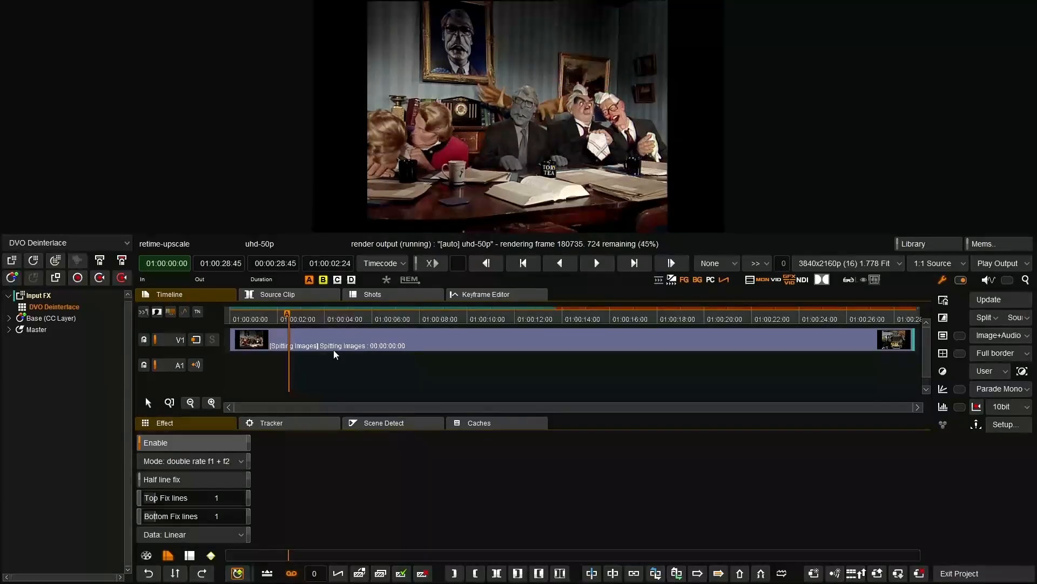
click(99, 249)
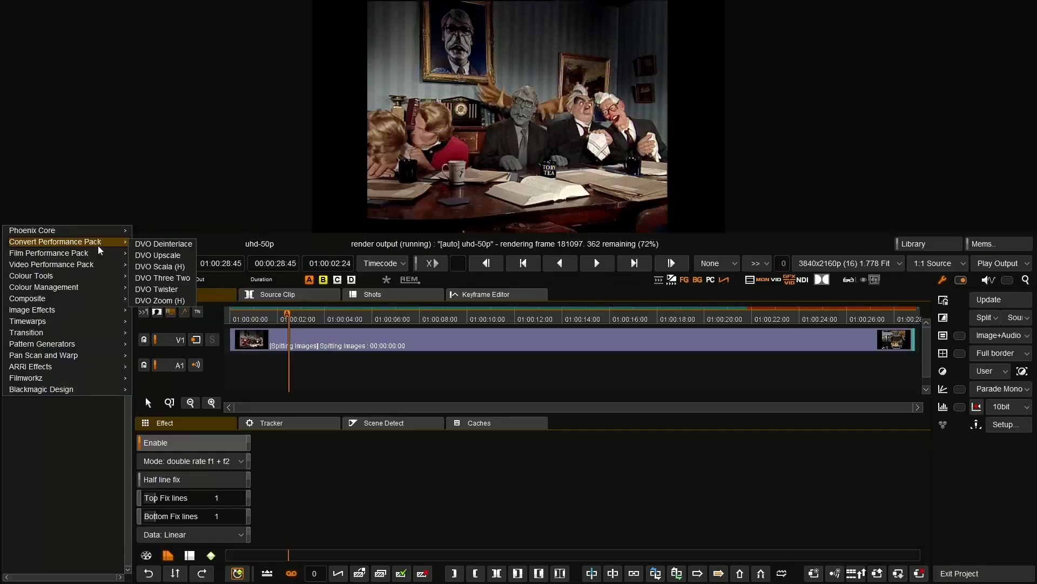
click(177, 267)
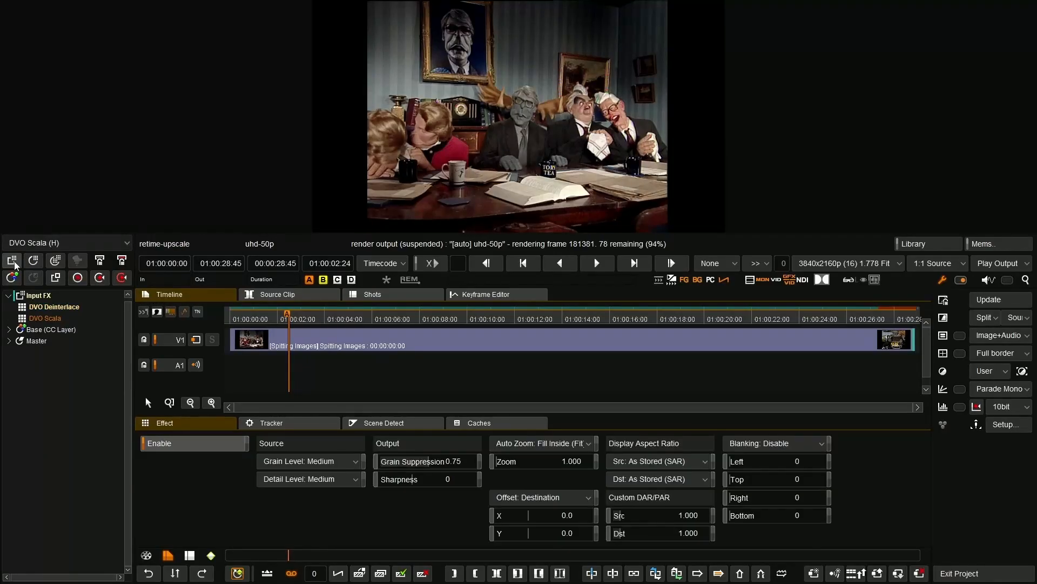
Configure DVO Scala with Auto Zoom Fill Inside (Fit), source display aspect ratio 4:3 and destination 16:9.
click(571, 444)
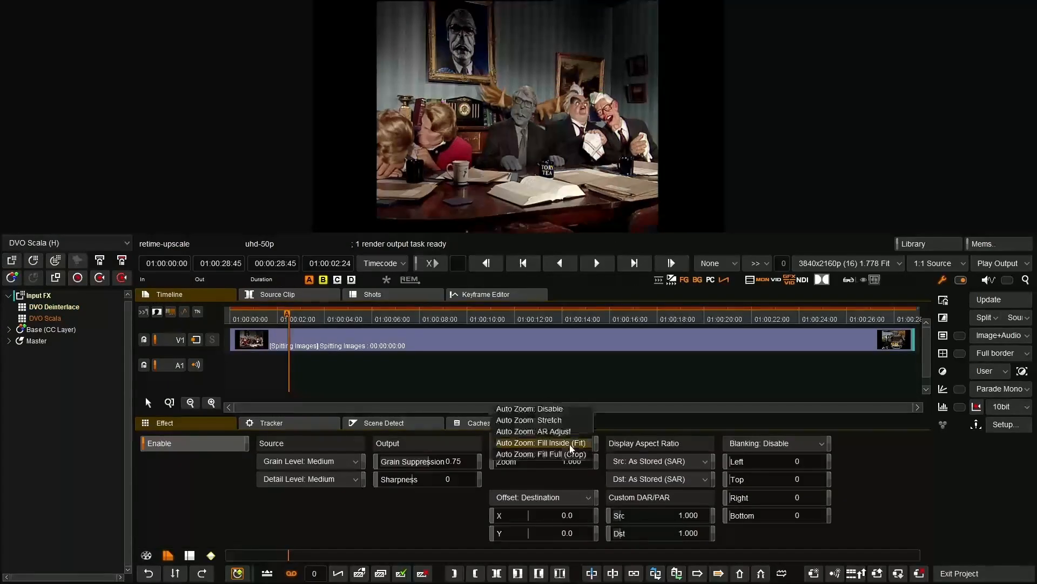
click(571, 445)
click(660, 464)
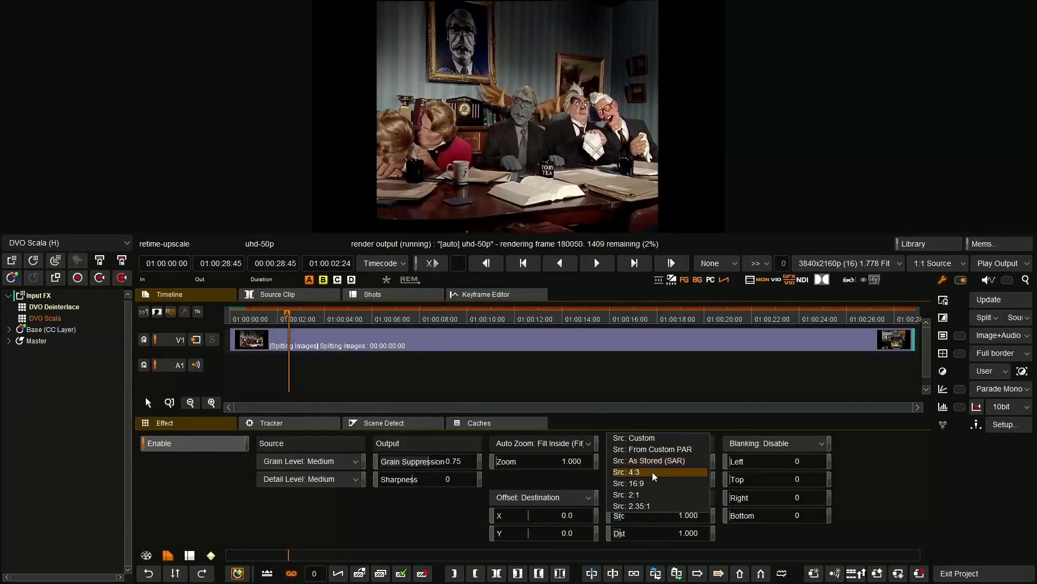
click(655, 472)
click(654, 479)
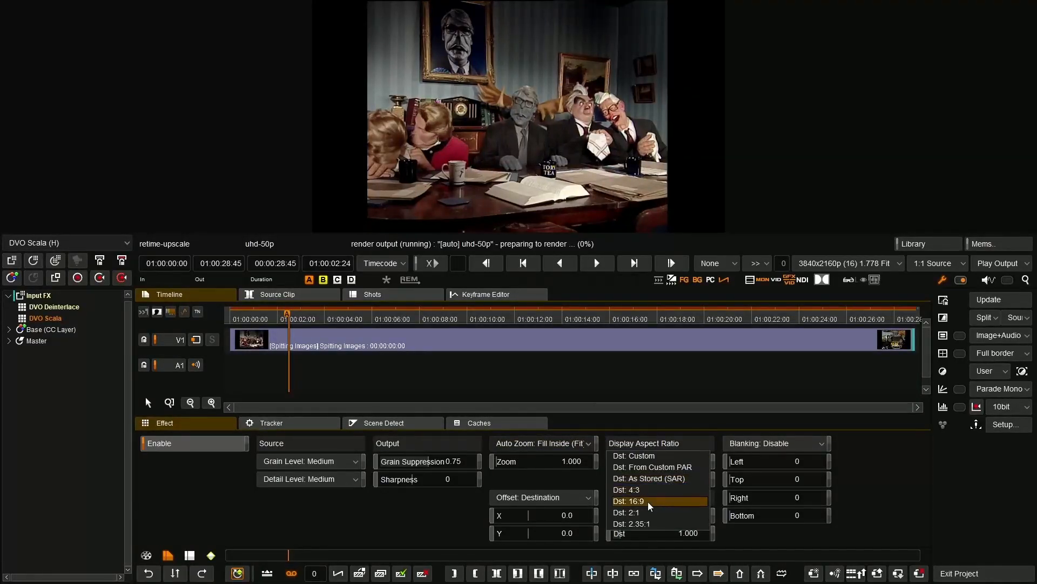
click(651, 503)
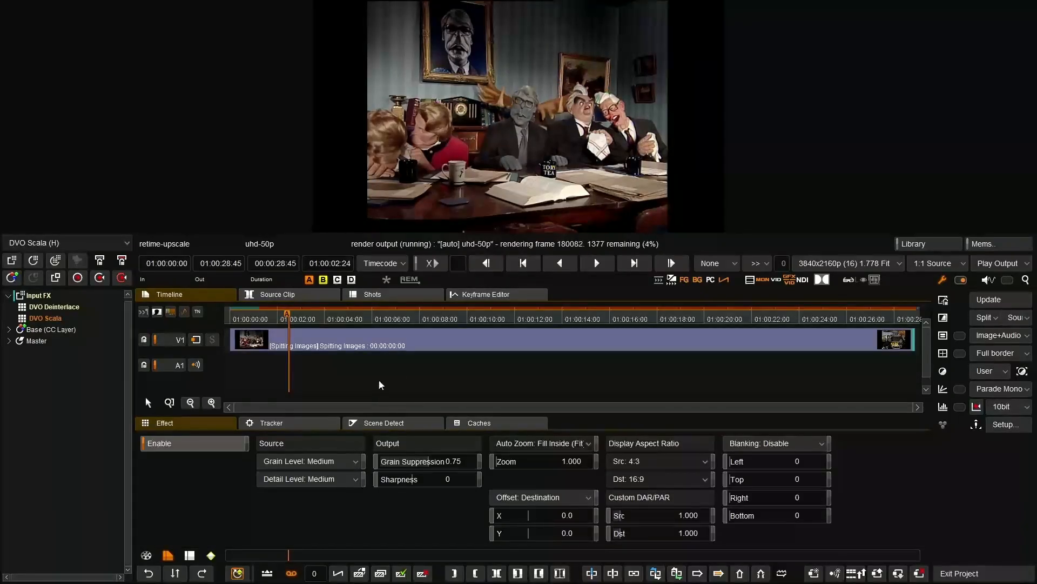
Play the processed clip from its start, including in the enlarged viewer, and replay it from about two seconds in.
key(Home)
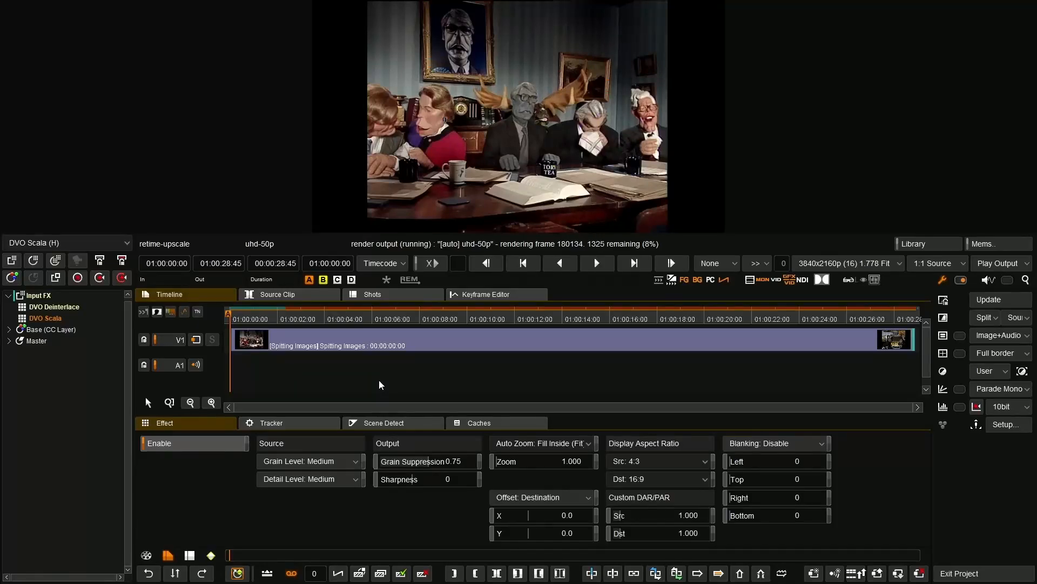
key(space)
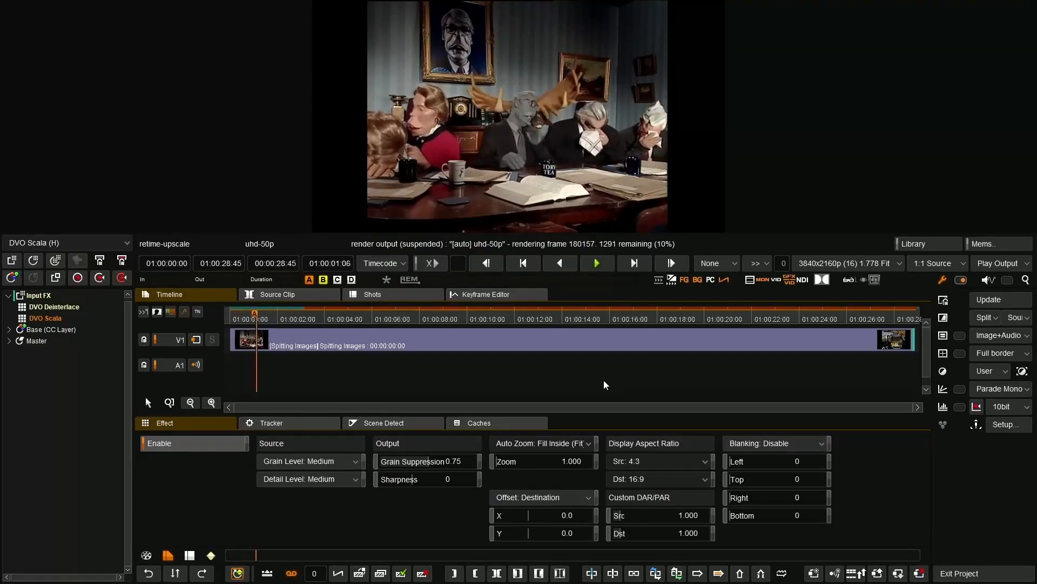
key(Tab)
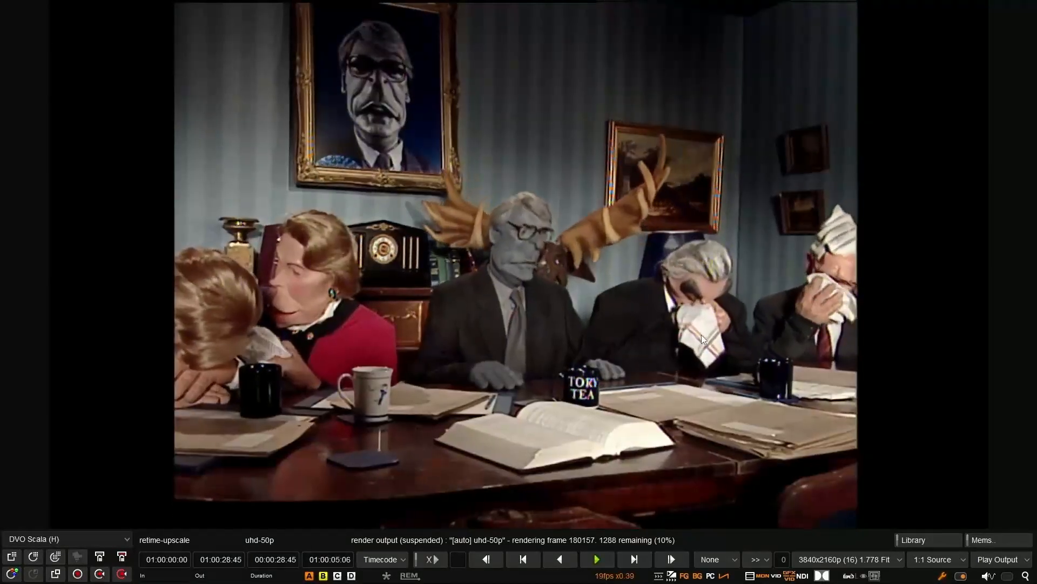
key(Tab)
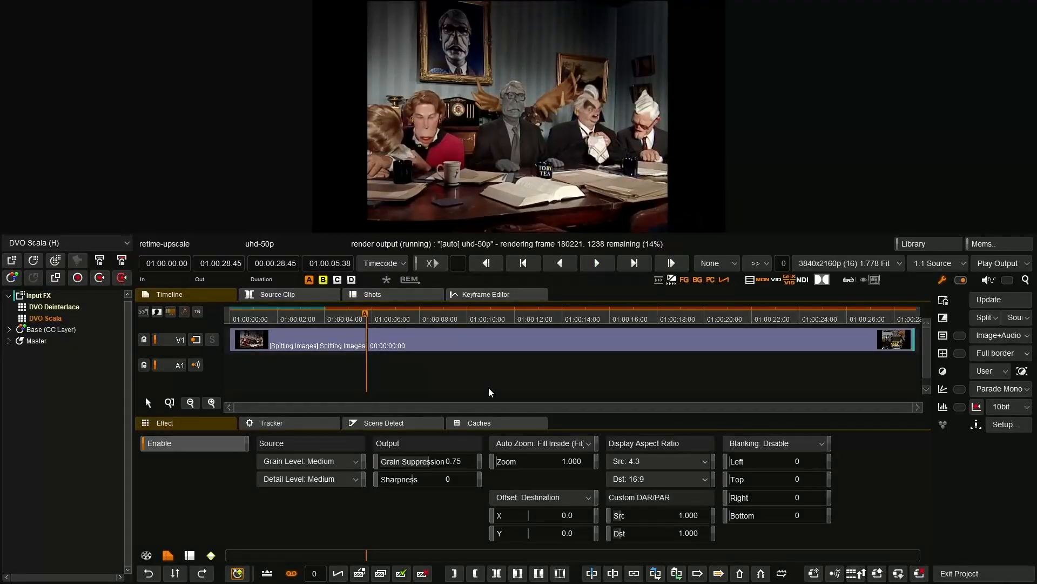
click(308, 315)
key(space)
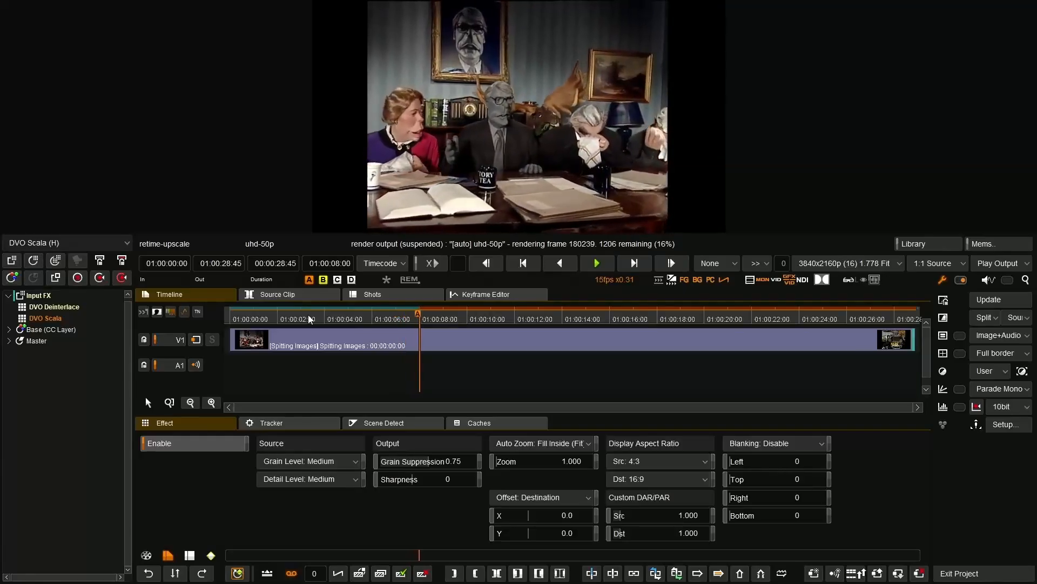
click(300, 318)
drag(298, 324, 294, 328)
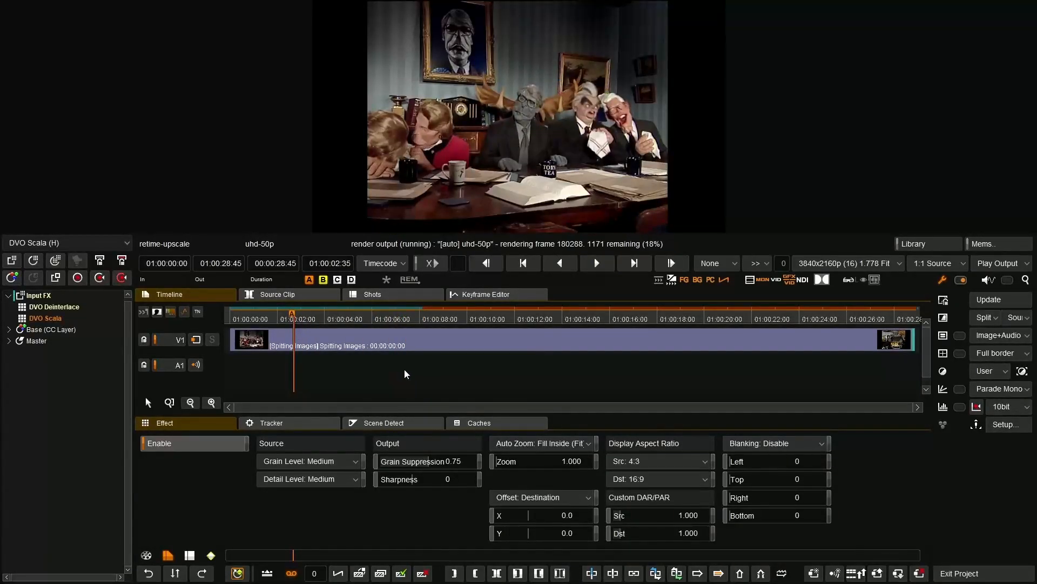